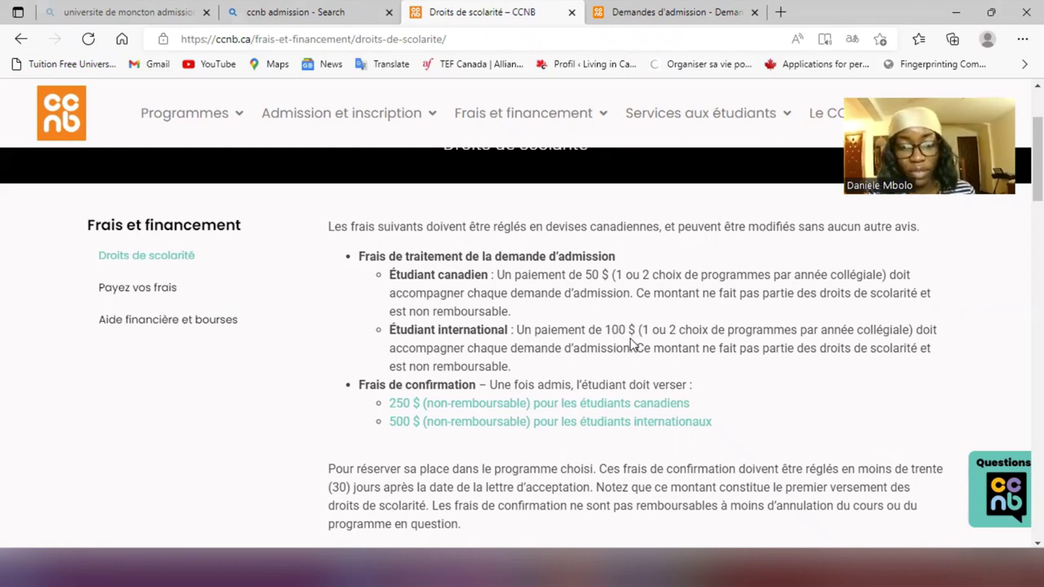
Review the processing, confirmation and tuition fees for international students on the Droits de scolarité page
scroll(629, 343, down, 2)
scroll(630, 344, down, 1)
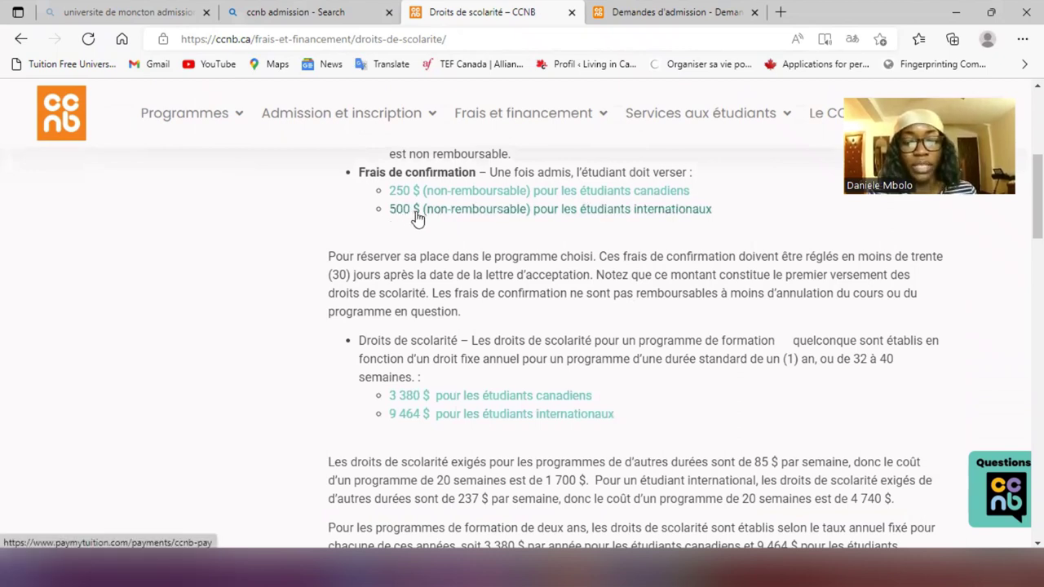
scroll(522, 338, down, 1)
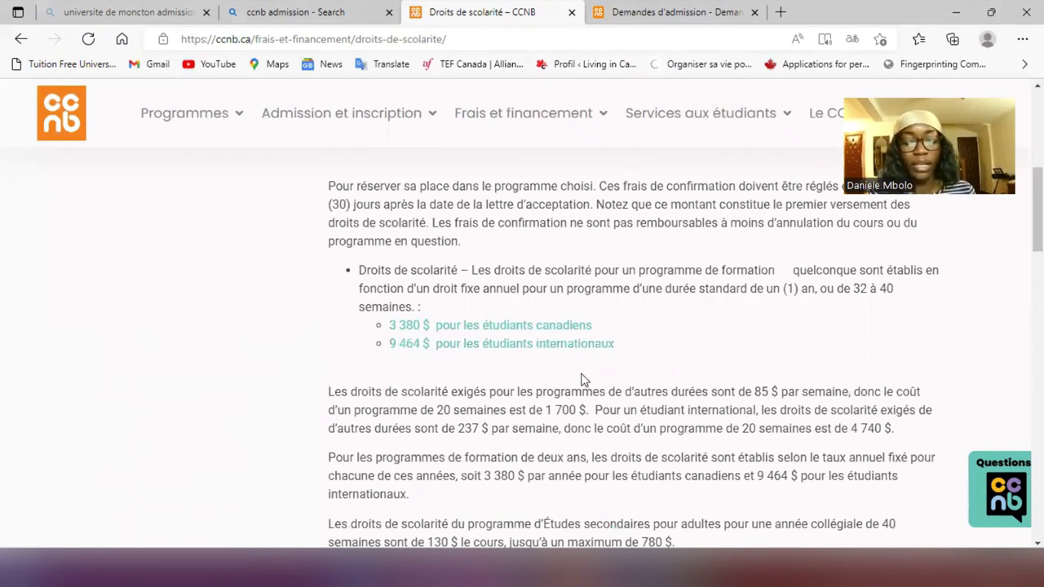
scroll(639, 325, up, 5)
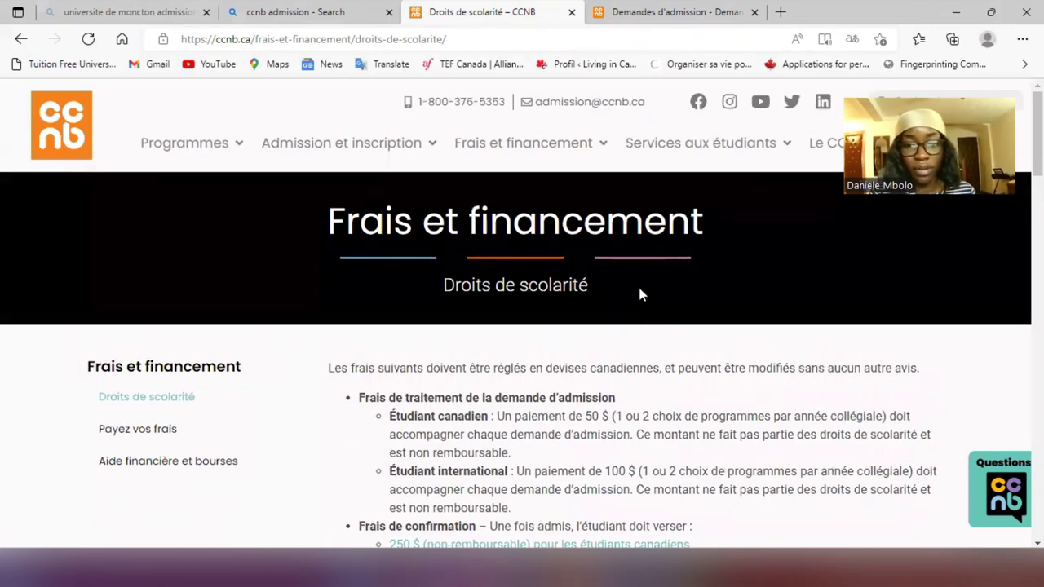
Return to the Étudiants internationaux admission page and review its application form, processing fee and required document steps
mouse_move(354, 156)
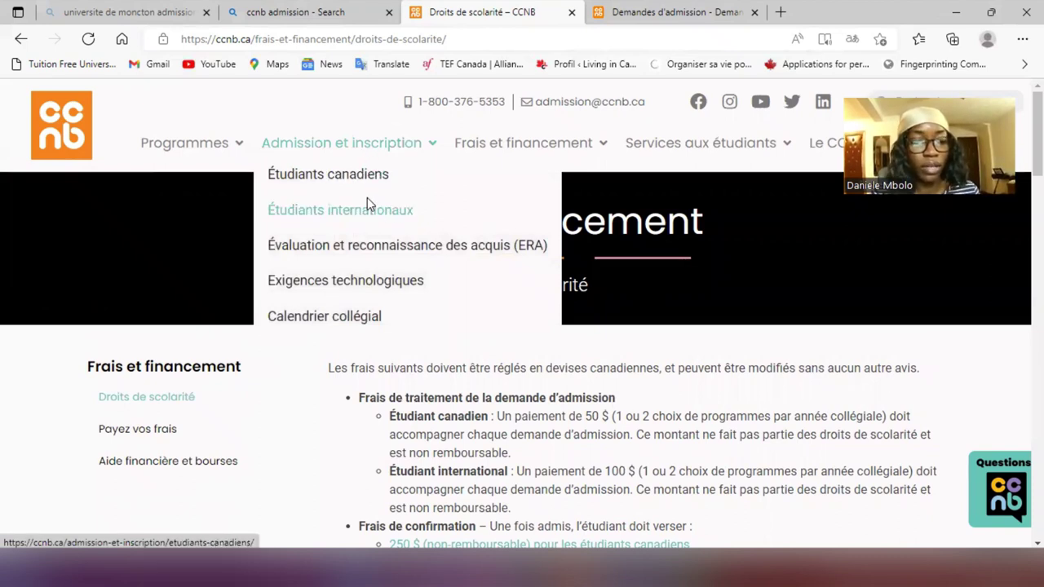
click(21, 38)
scroll(529, 302, down, 2)
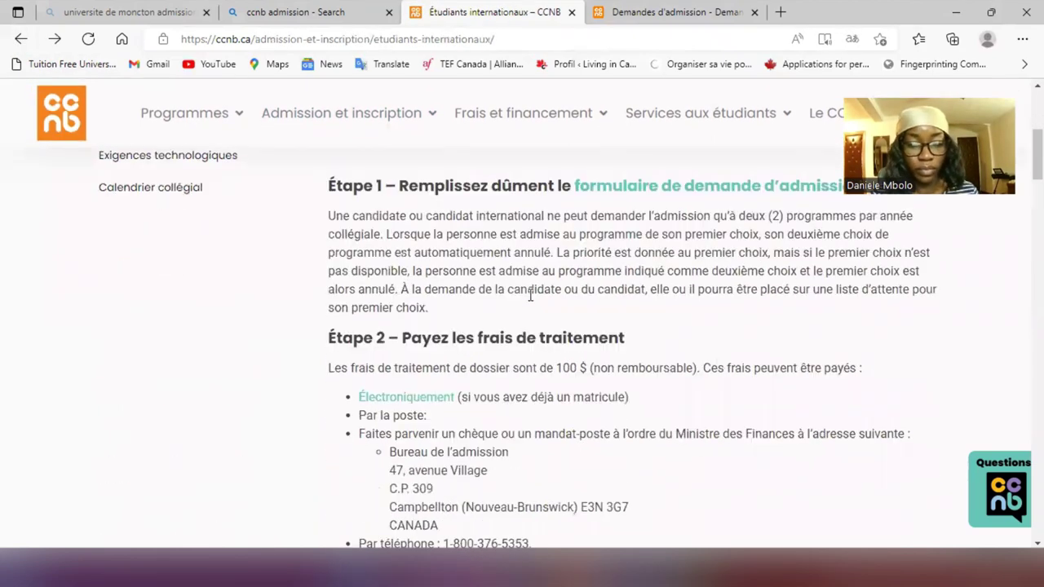
scroll(531, 302, up, 1)
scroll(529, 302, down, 3)
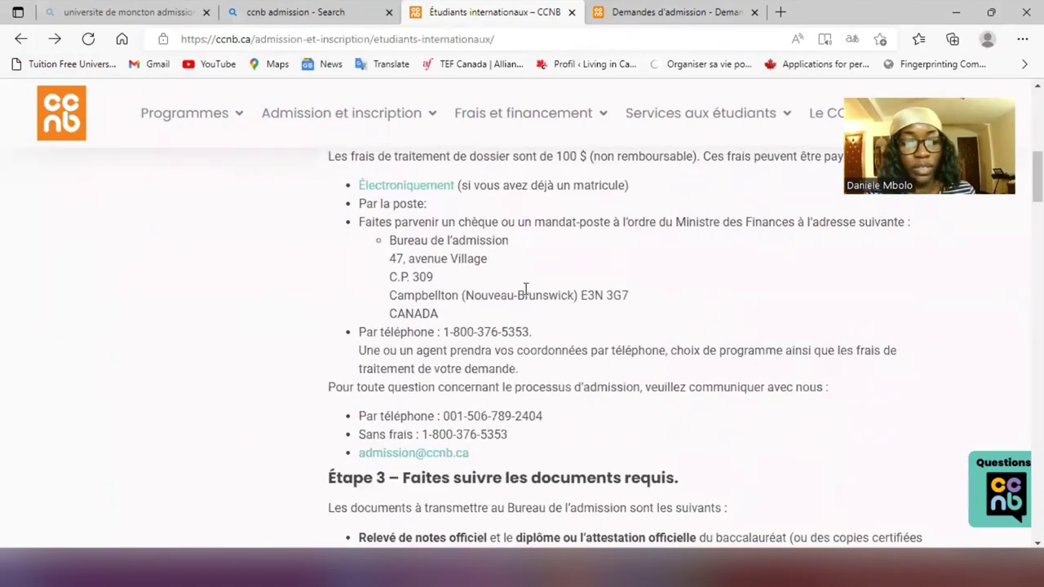
scroll(559, 395, down, 2)
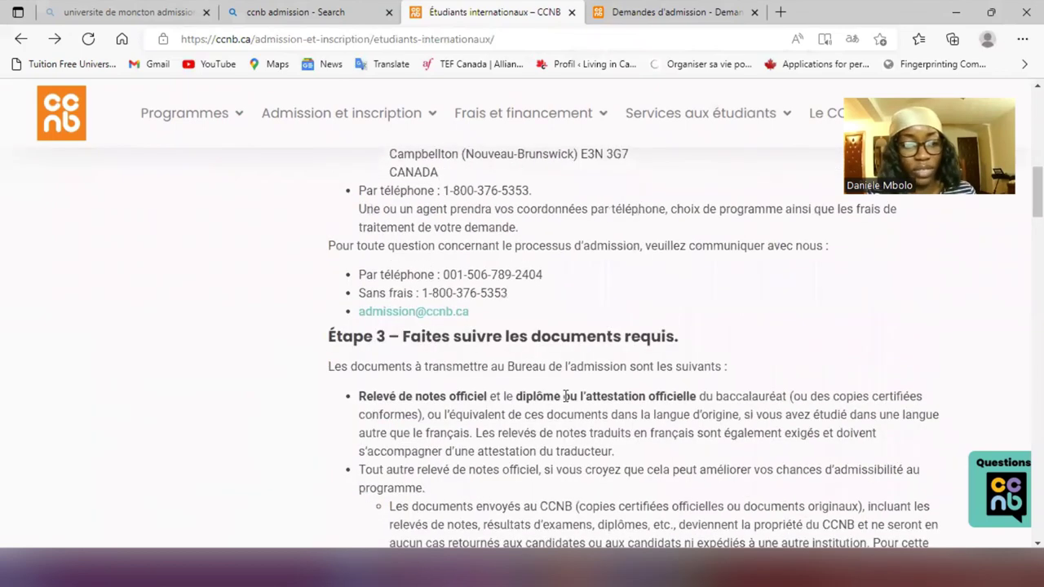
scroll(542, 333, up, 2)
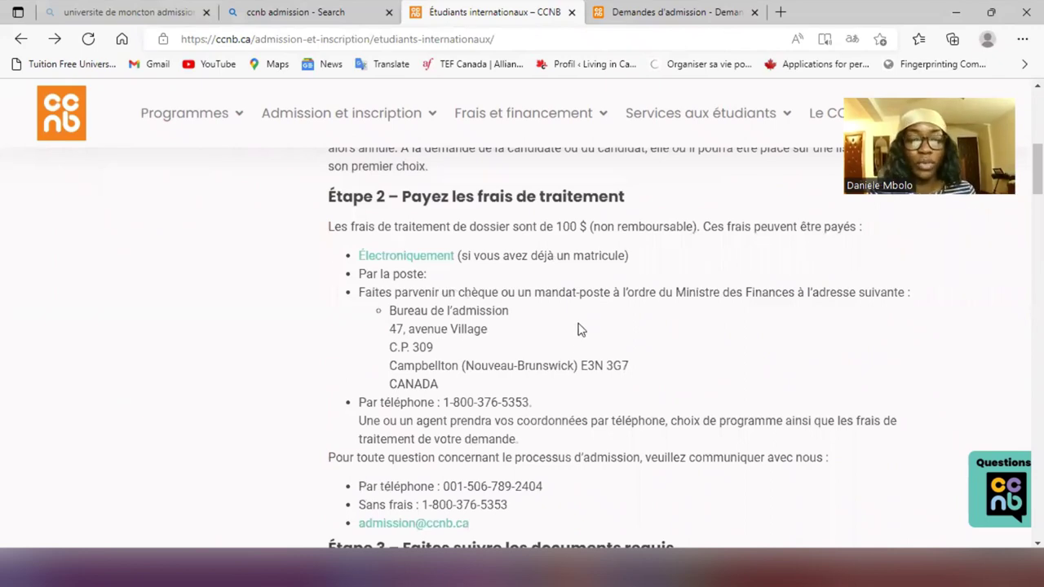
scroll(575, 323, up, 3)
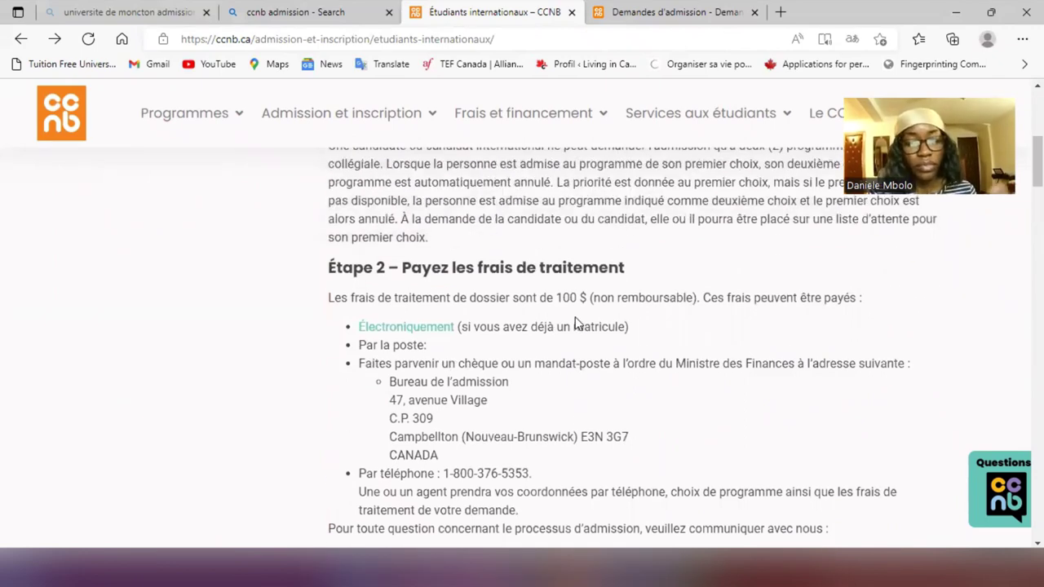
scroll(586, 325, up, 2)
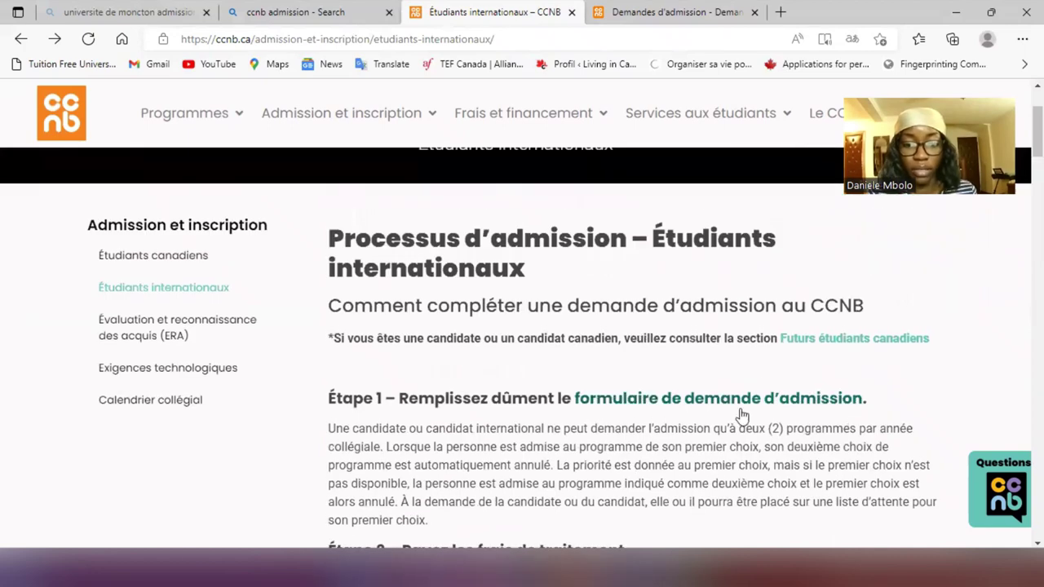
Open the formulaire de demande d'admission from Étape 1 and go to its account creation page without translating
click(709, 413)
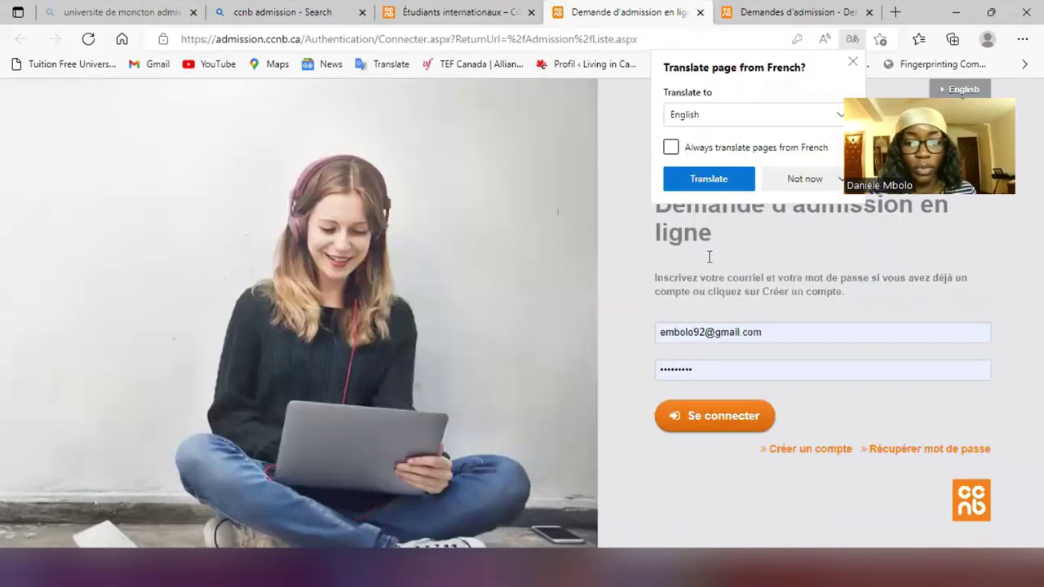
click(854, 62)
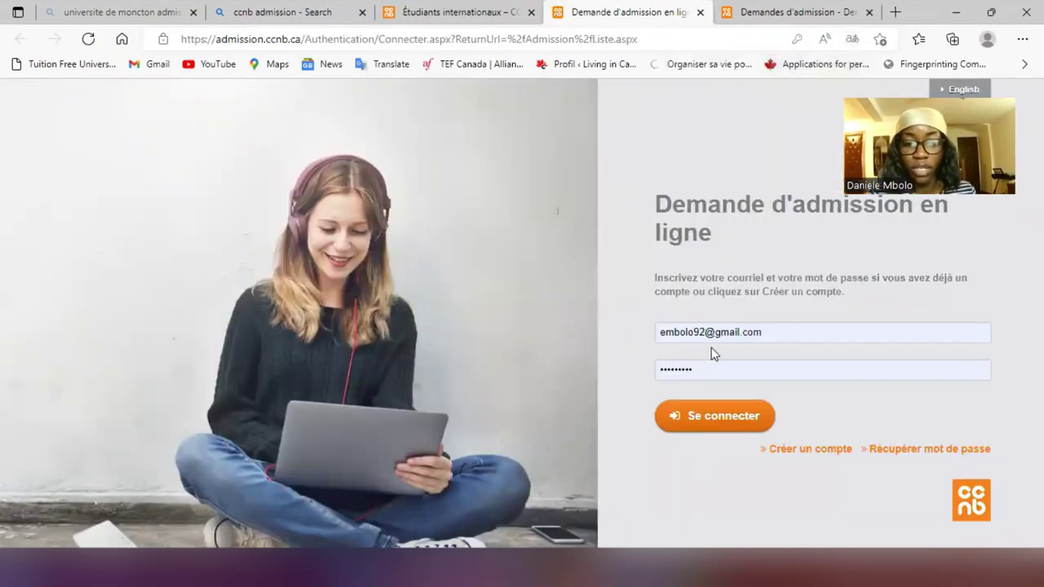
click(807, 451)
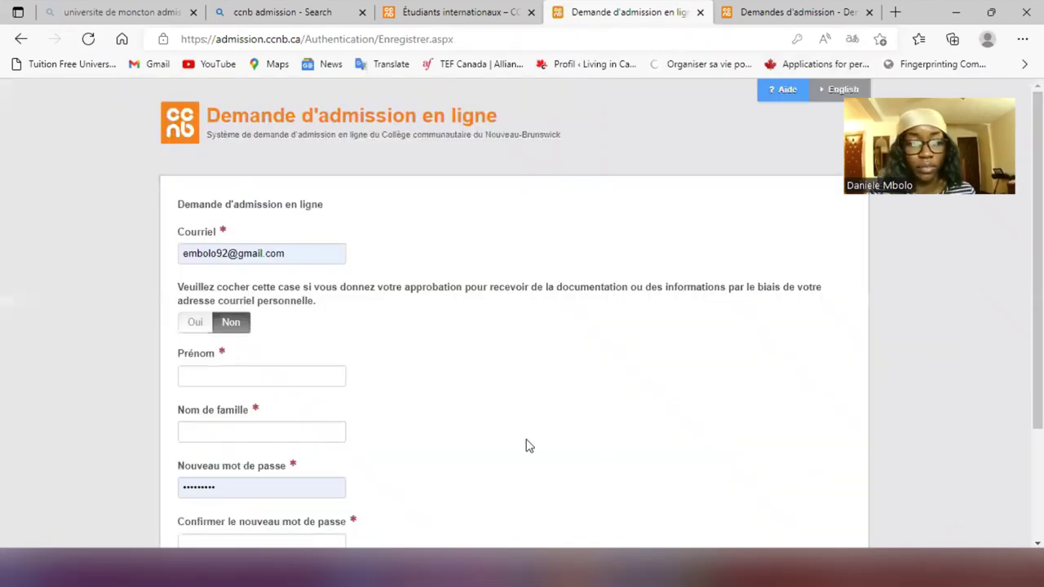
Examine the fields of the account creation form, glancing at the already signed-in Demandes d'admission page
scroll(355, 273, down, 2)
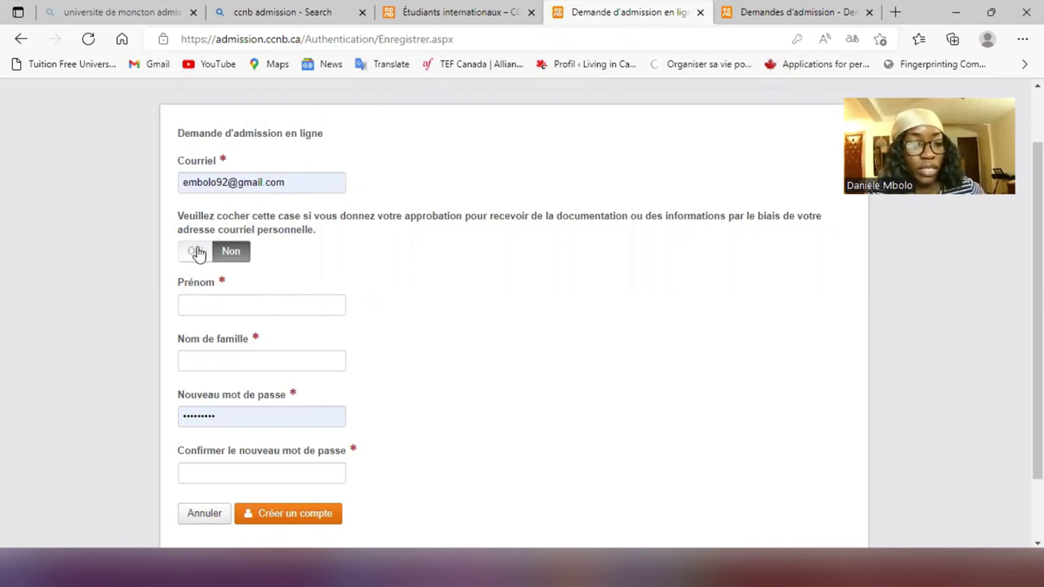
scroll(273, 315, down, 1)
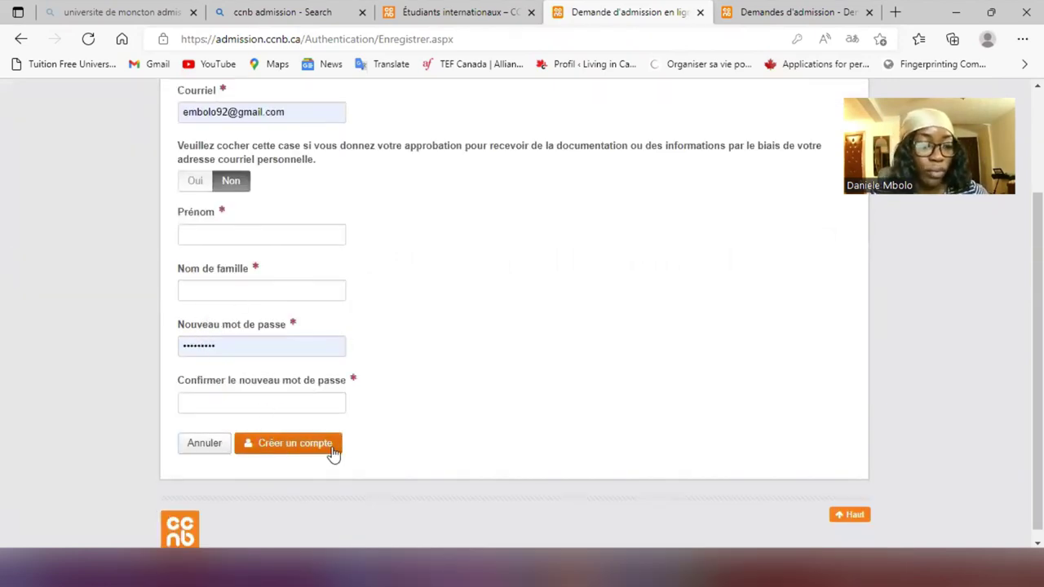
scroll(476, 289, up, 2)
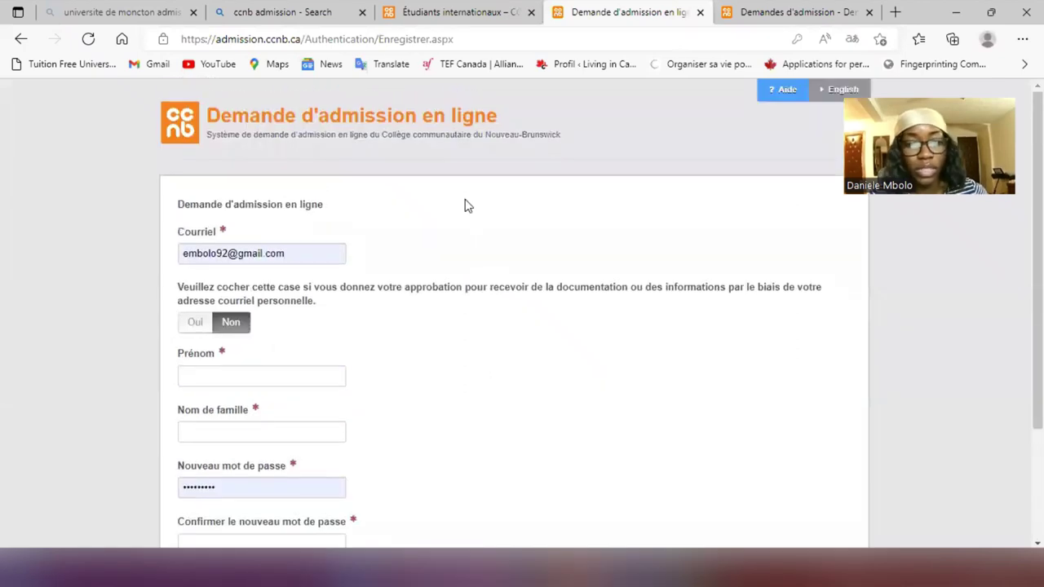
click(775, 15)
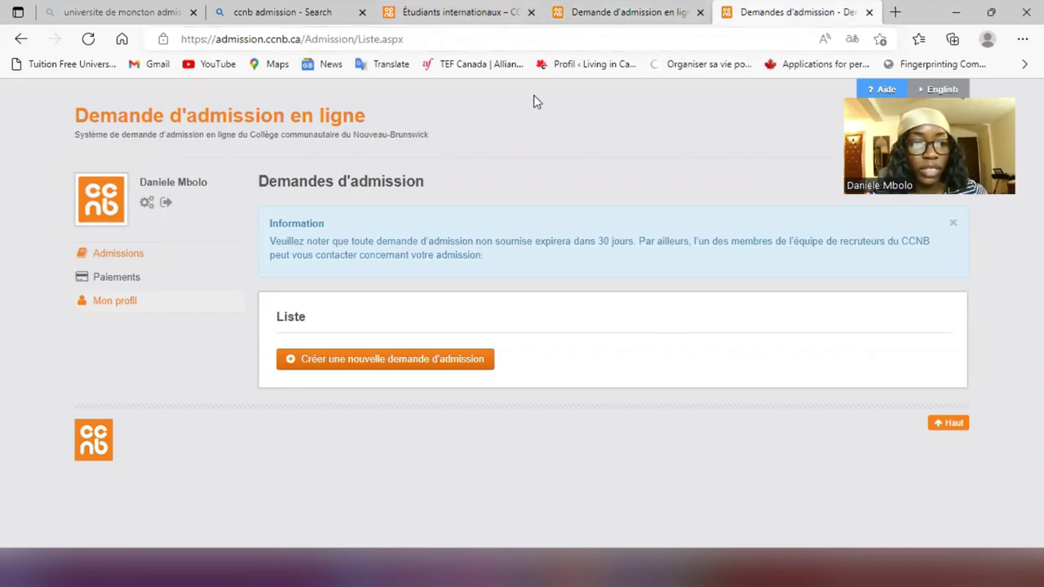
key(ctrl+shift+Tab)
key(ctrl+shift+Tab)
key(ctrl+Tab)
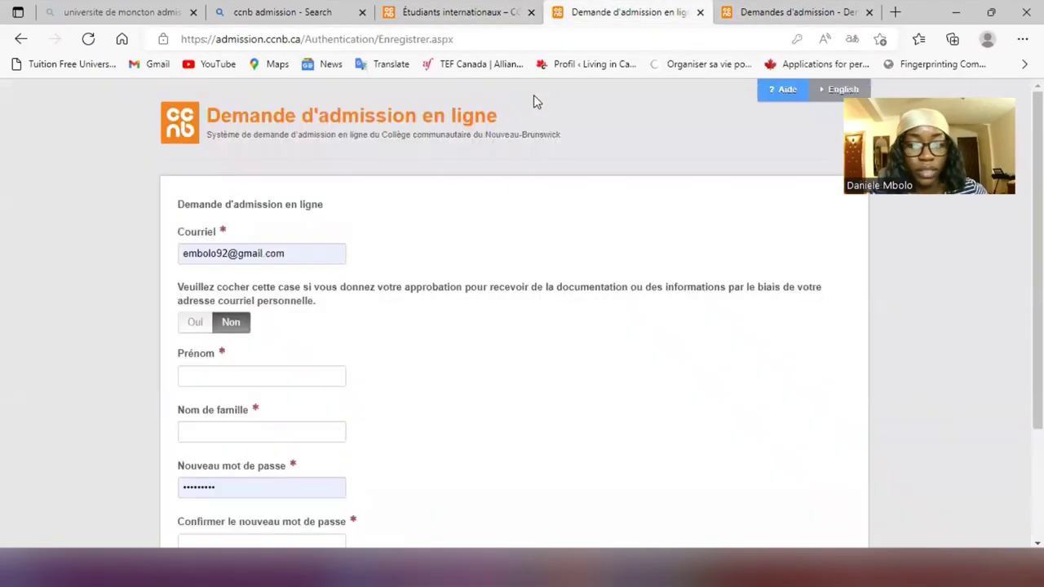
Create a new admission application in the signed-in account and start it from the Directives page
click(783, 12)
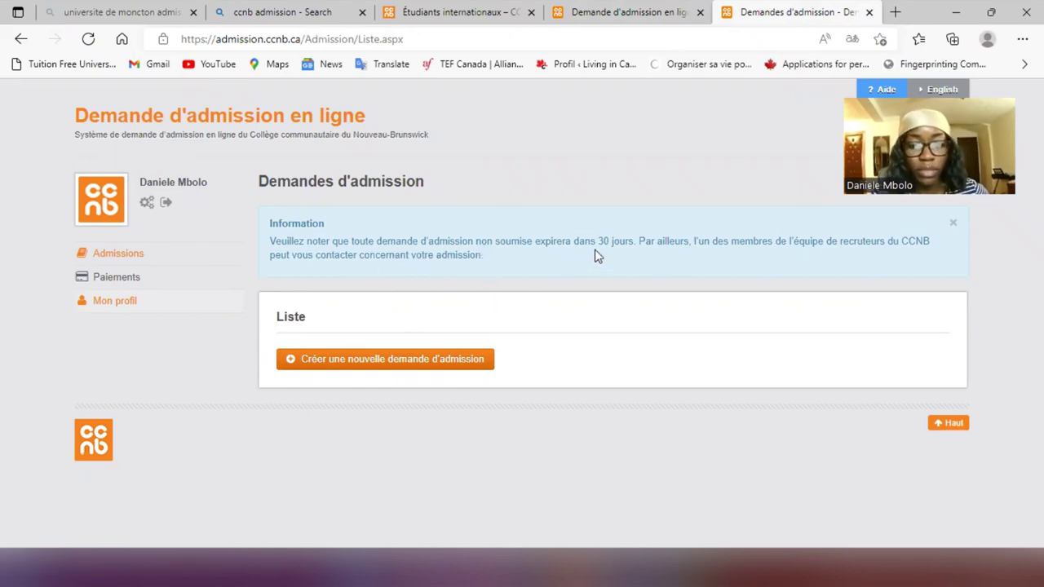
click(377, 367)
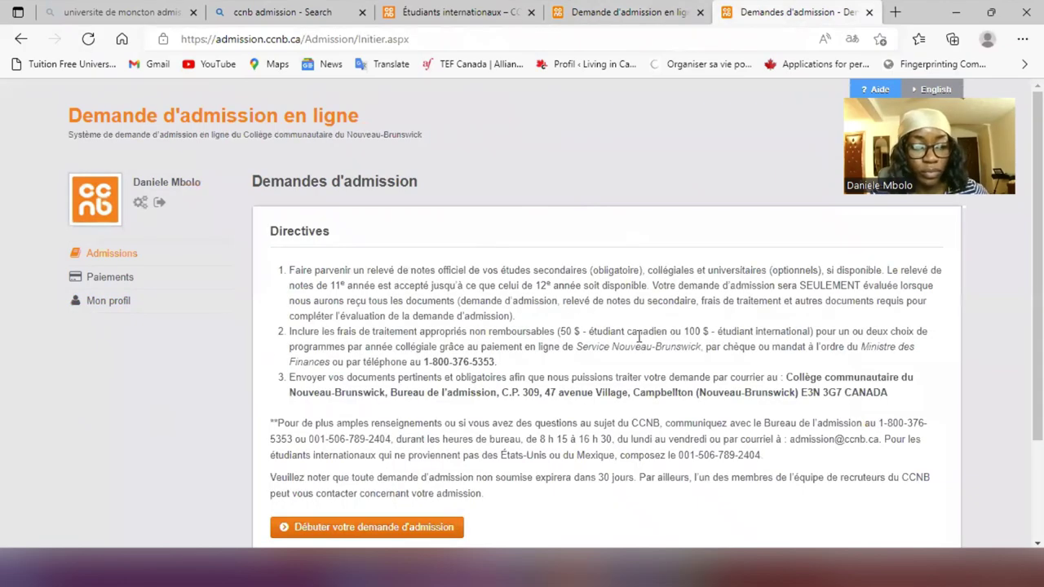
scroll(498, 271, down, 2)
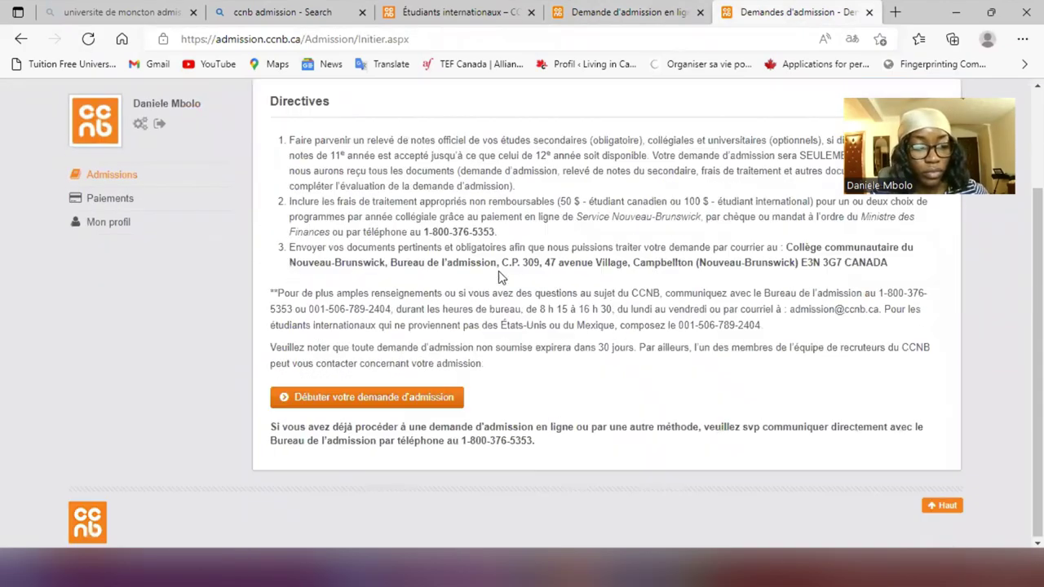
click(406, 395)
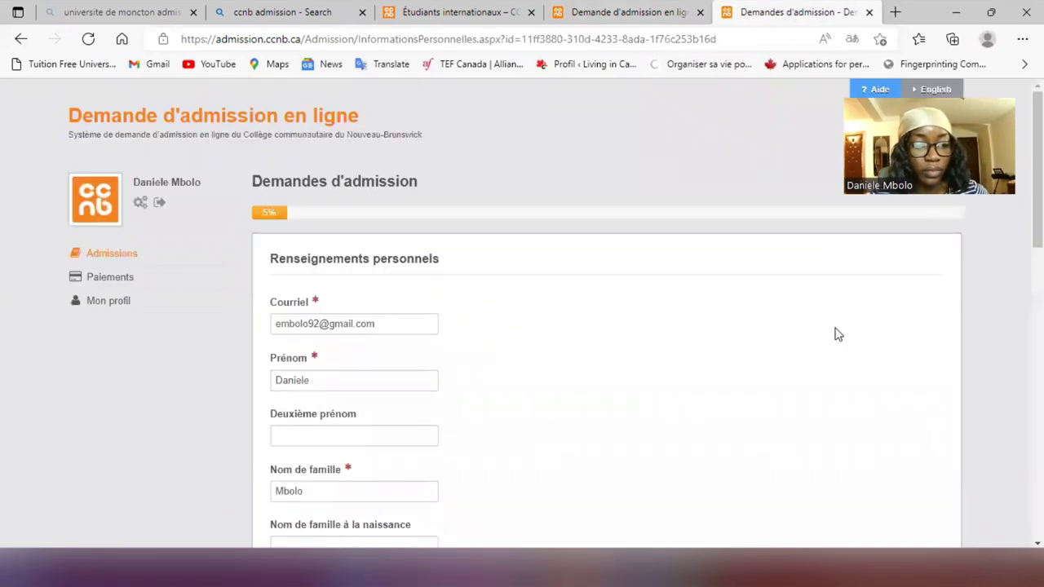
Examine the Renseignements personnels form, including the options for the applicant's status in Canada and the high-school diploma questions
scroll(567, 250, down, 3)
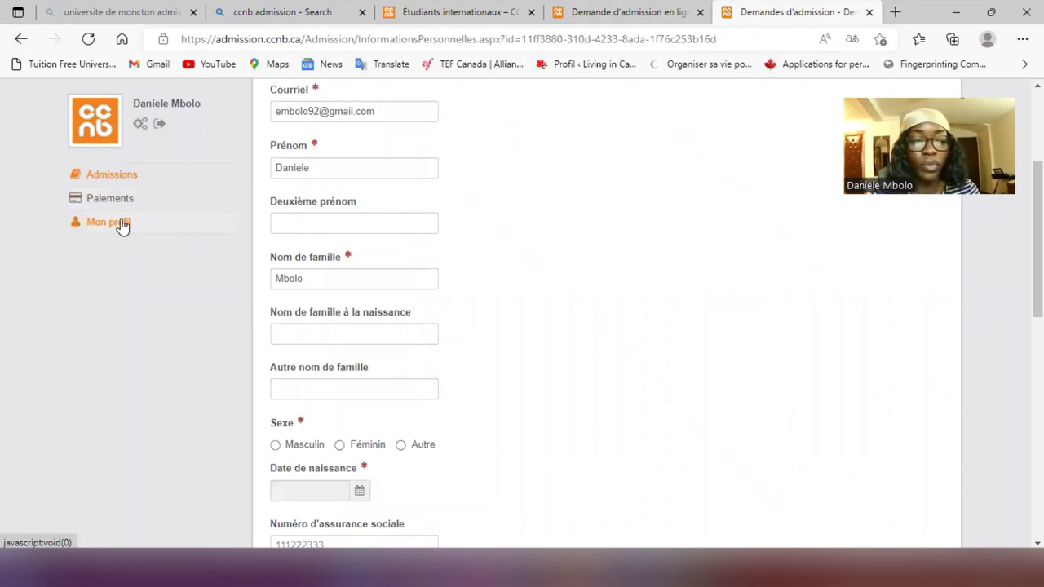
scroll(641, 193, up, 1)
scroll(378, 240, down, 3)
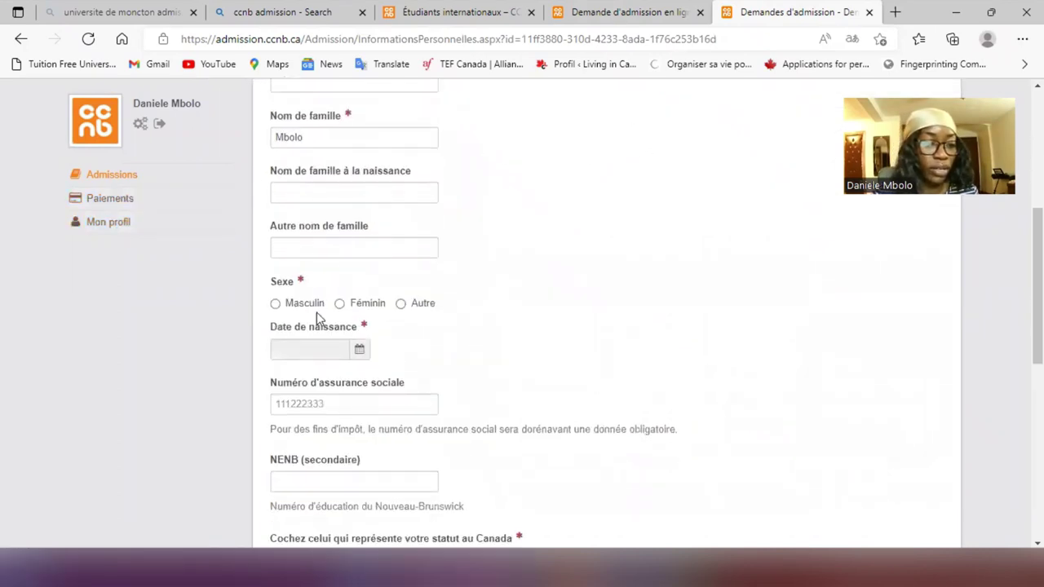
scroll(322, 310, down, 3)
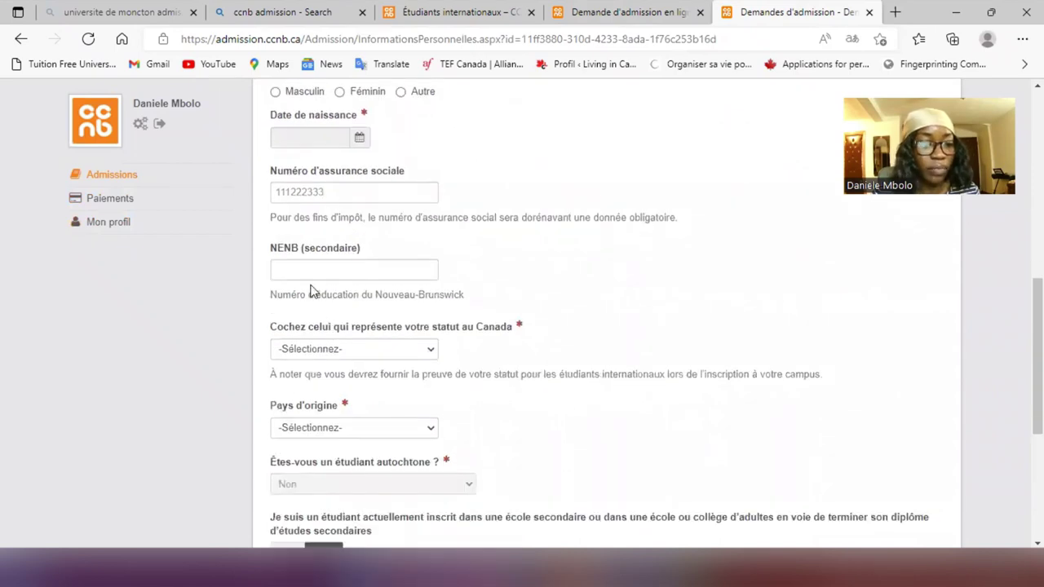
scroll(314, 292, down, 2)
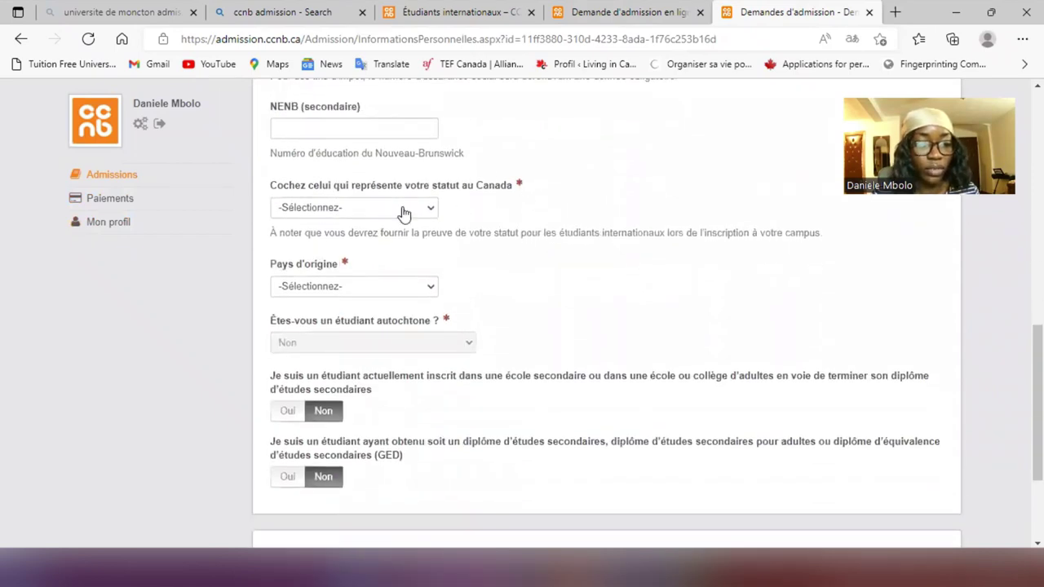
click(426, 214)
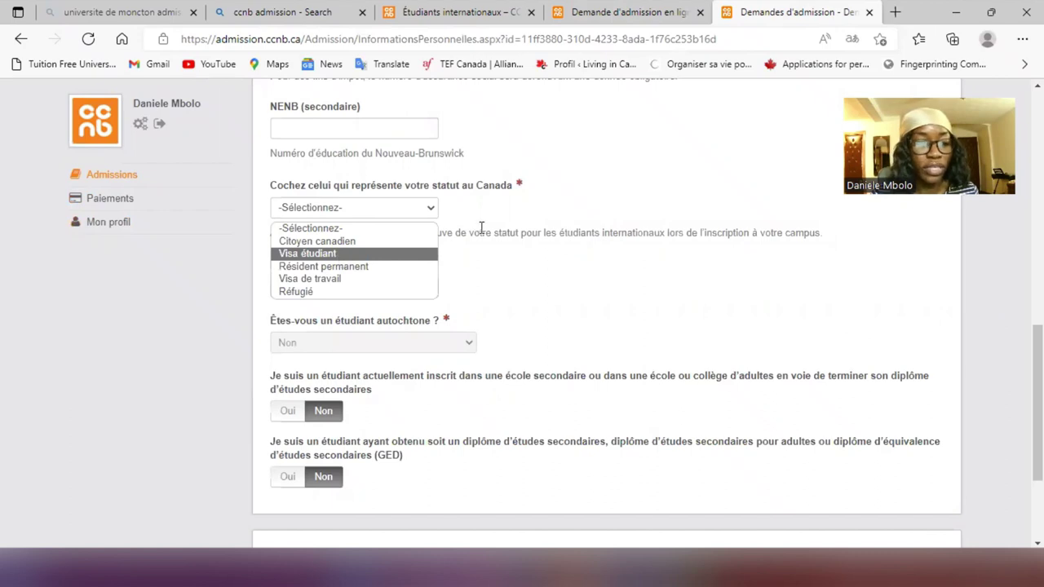
click(613, 169)
scroll(440, 252, down, 2)
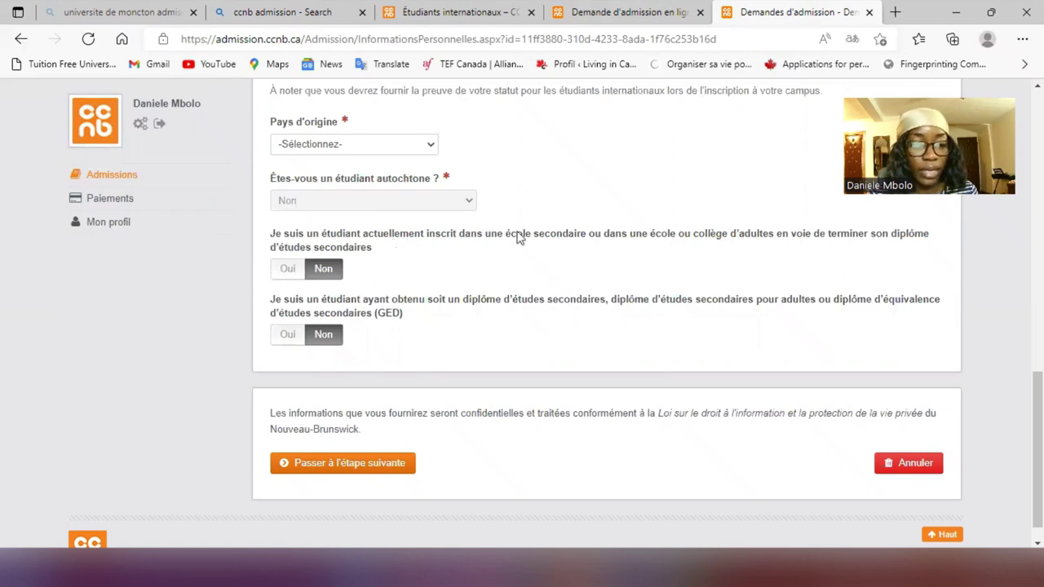
scroll(383, 359, down, 1)
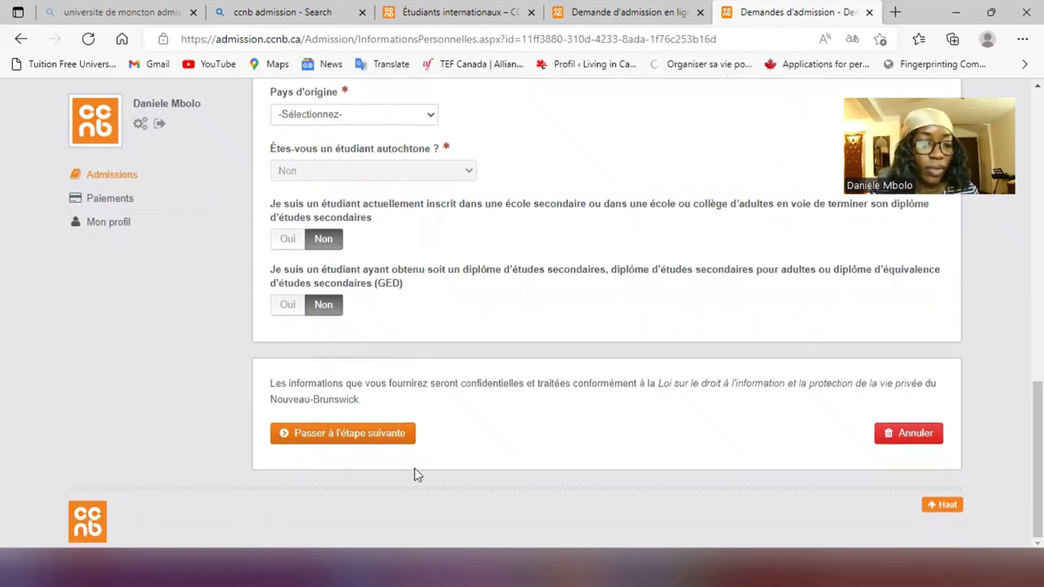
Try to proceed to the application's following stage without completing the form, and check which required fields are flagged
click(345, 433)
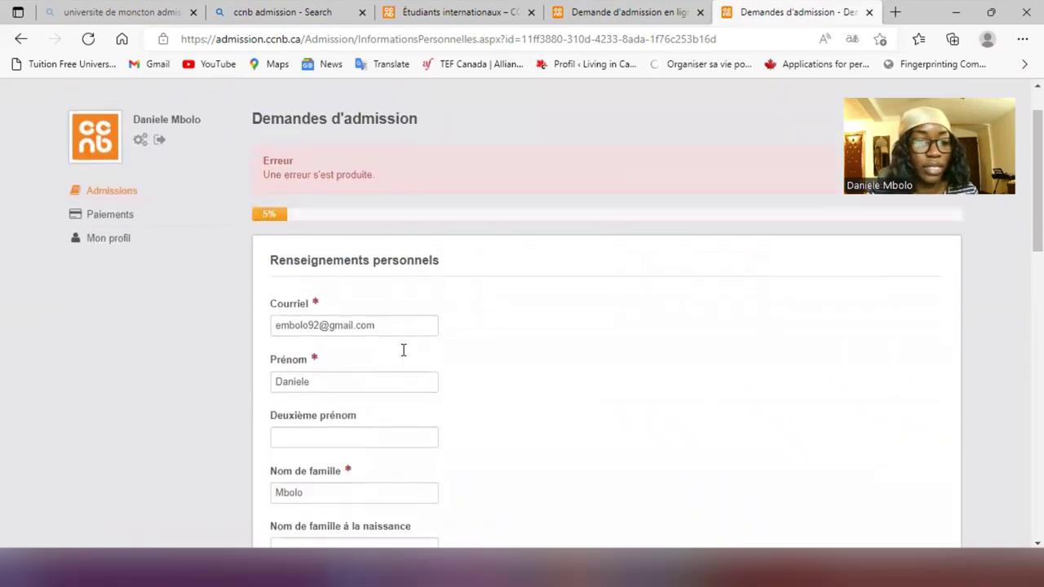
scroll(400, 357, down, 9)
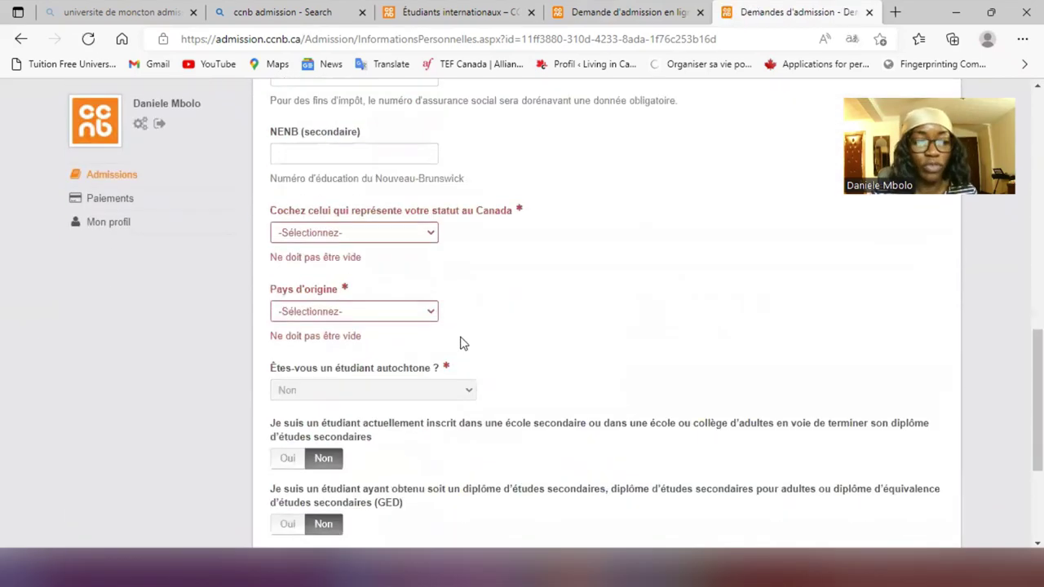
scroll(461, 344, down, 1)
scroll(583, 378, down, 2)
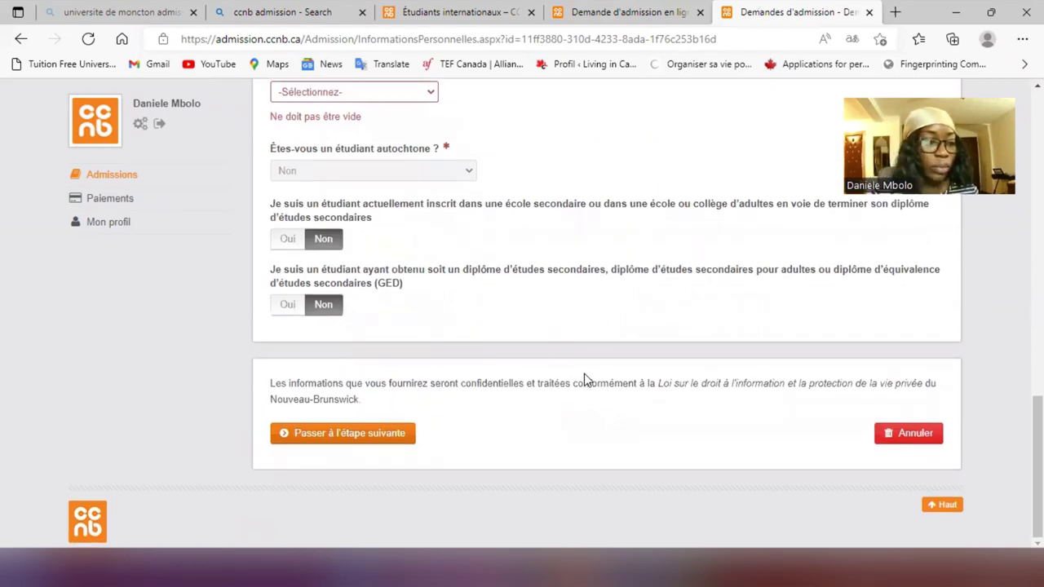
Open the Paiements page of the application account
scroll(584, 378, up, 12)
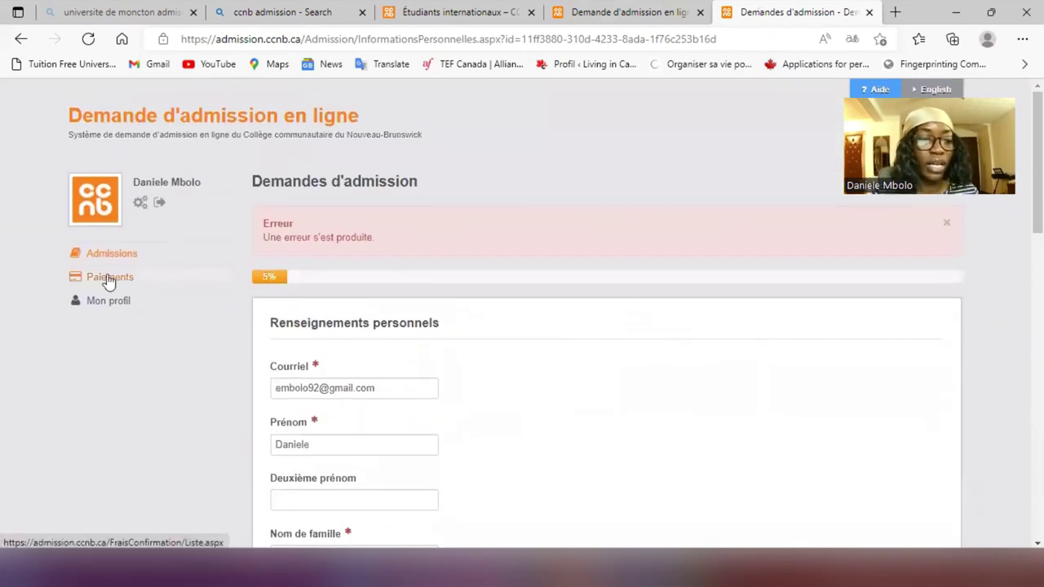
click(109, 278)
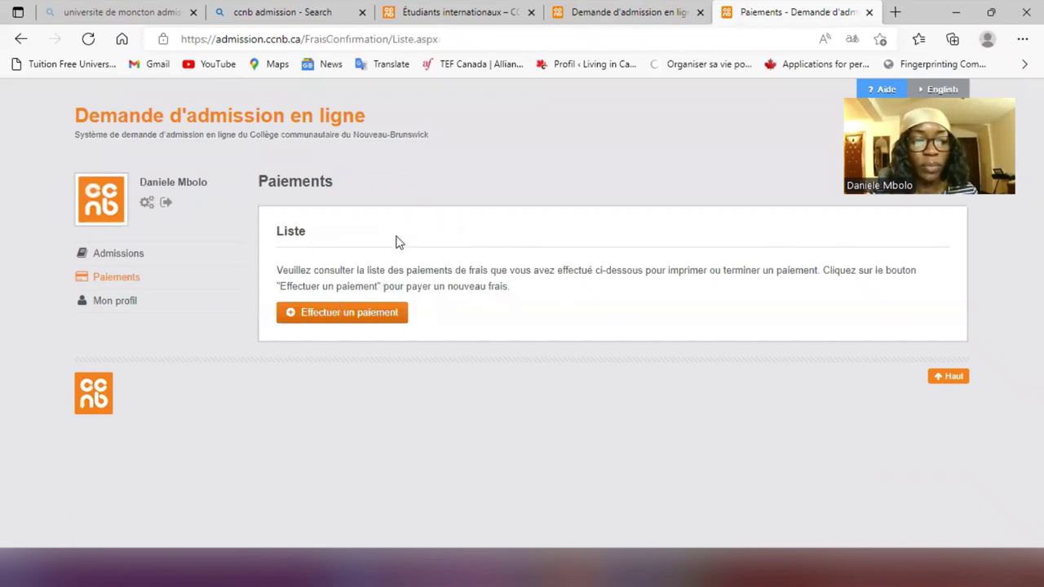